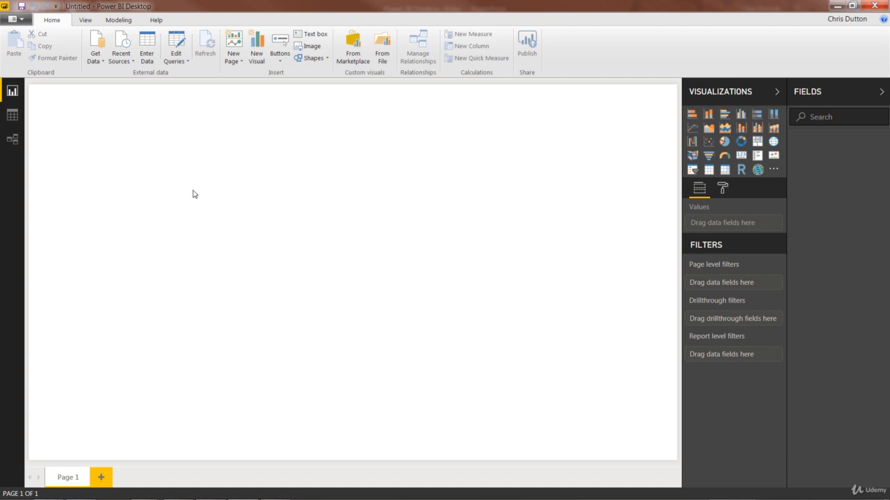
# - Import the AdventureWorks_Products CSV file with data type detection based on the first 200 rows, and open it for query editing
pyautogui.click(95, 62)
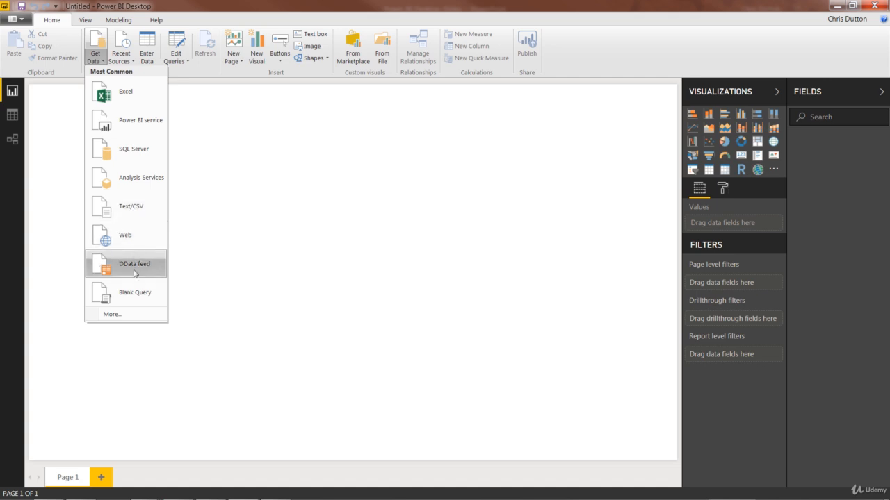
pyautogui.click(127, 207)
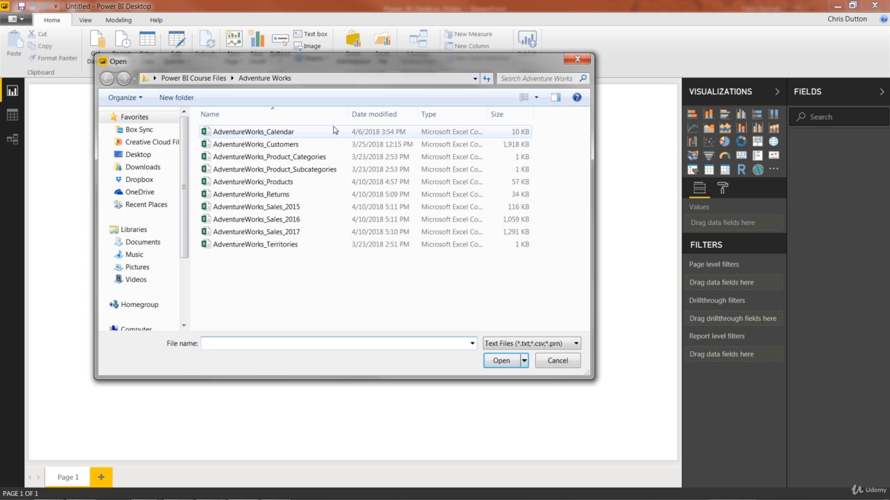
pyautogui.doubleClick(255, 188)
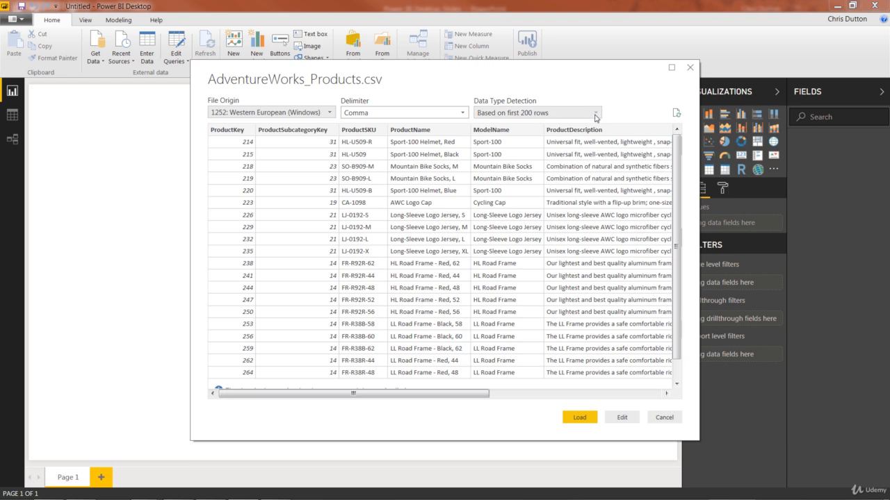
pyautogui.click(595, 116)
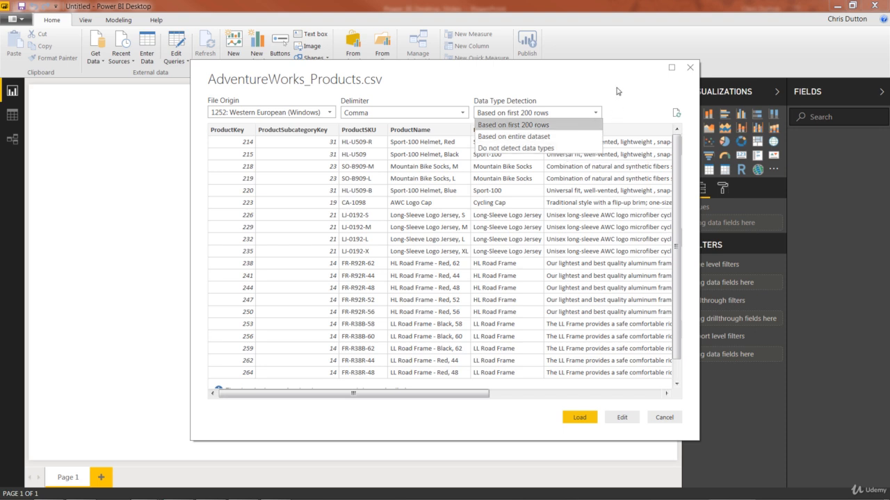
pyautogui.click(509, 126)
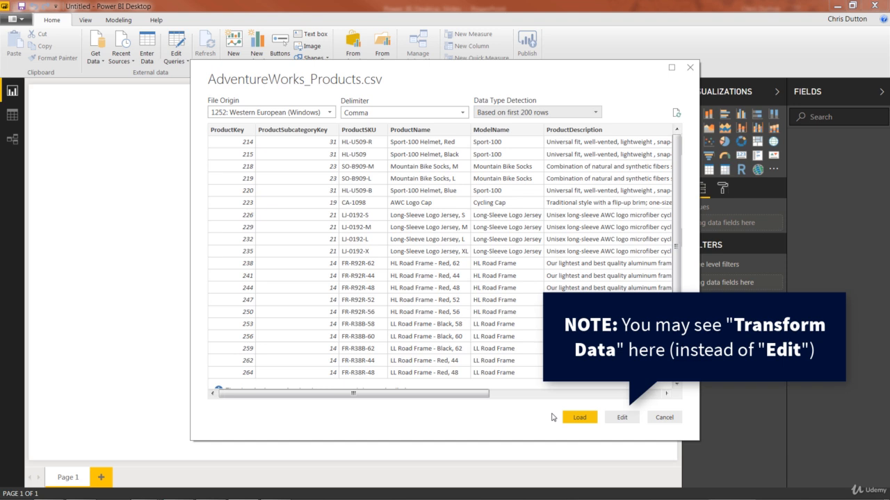
pyautogui.click(624, 418)
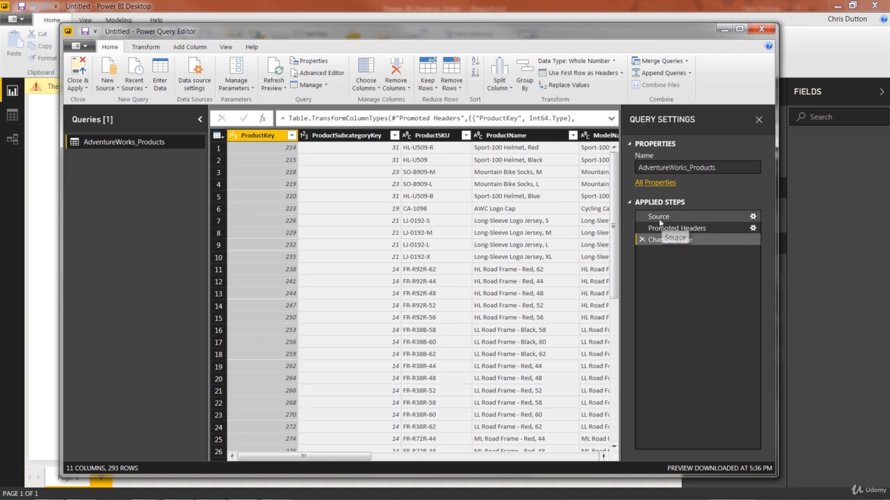
# - Examine the full formulas and data previews of the Source, Promoted Headers and Changed Type applied steps
pyautogui.click(660, 218)
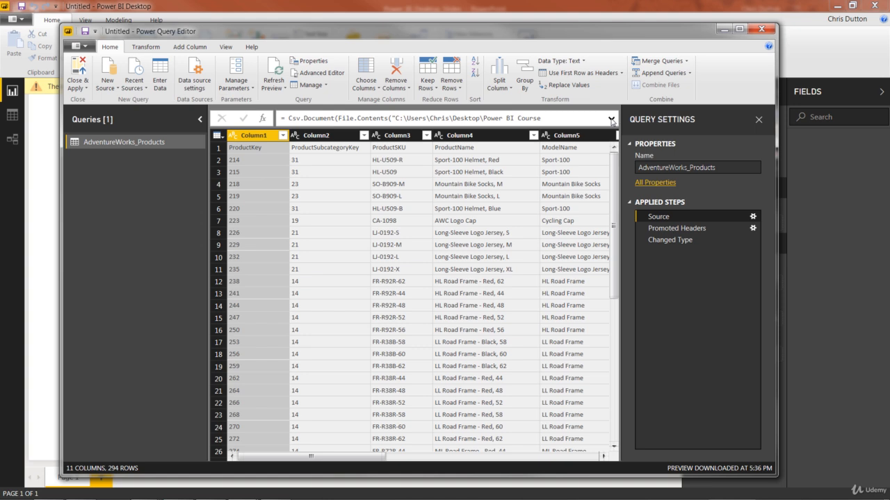
pyautogui.click(611, 119)
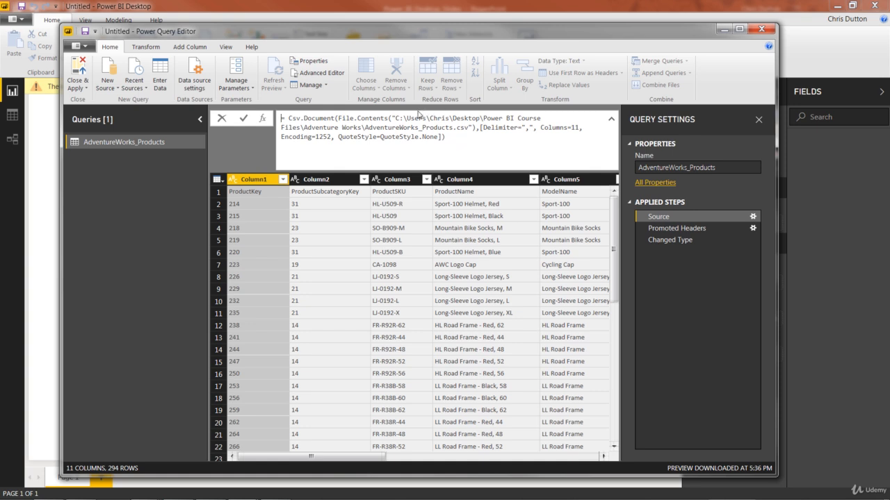
pyautogui.moveTo(396, 118); pyautogui.dragTo(474, 127)
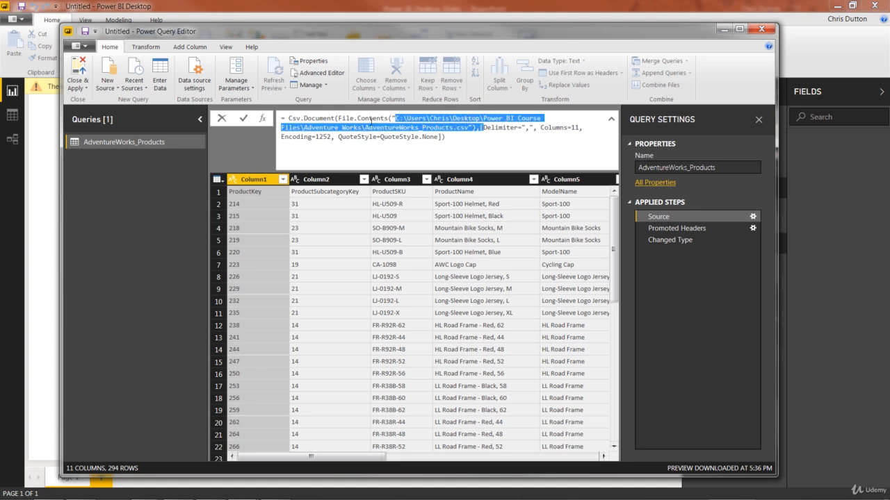
pyautogui.click(455, 139)
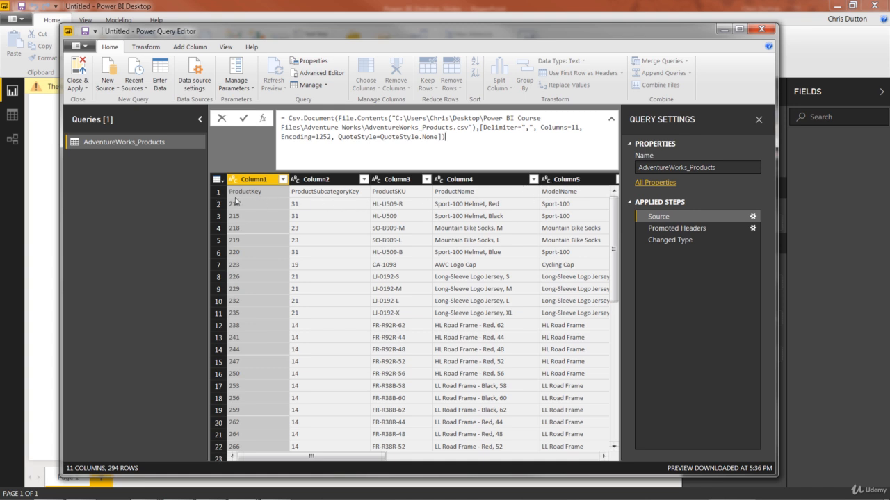
pyautogui.click(669, 229)
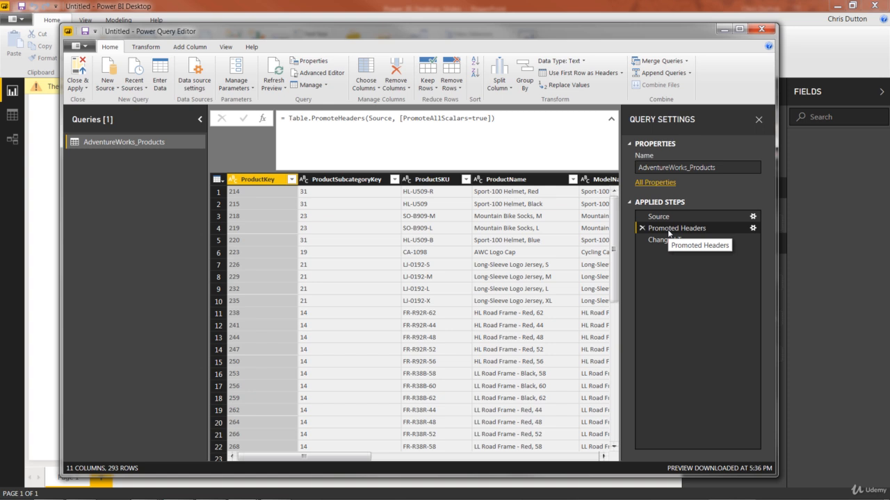
pyautogui.click(668, 242)
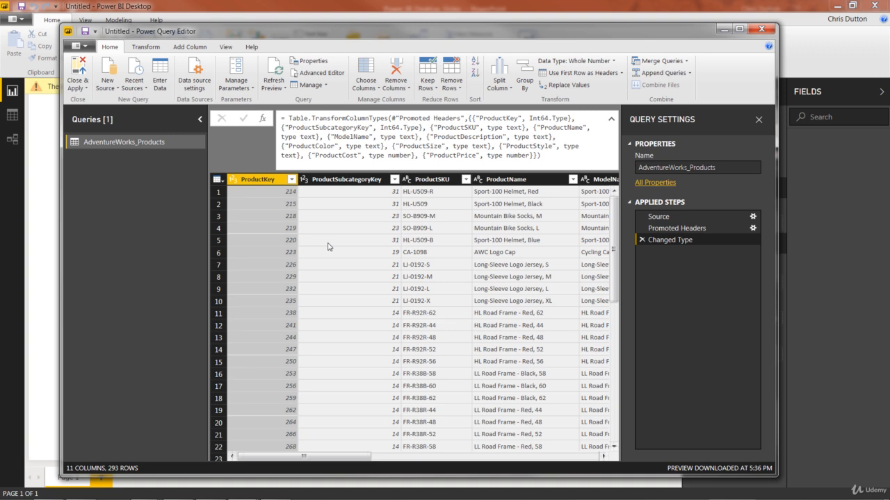
pyautogui.click(675, 231)
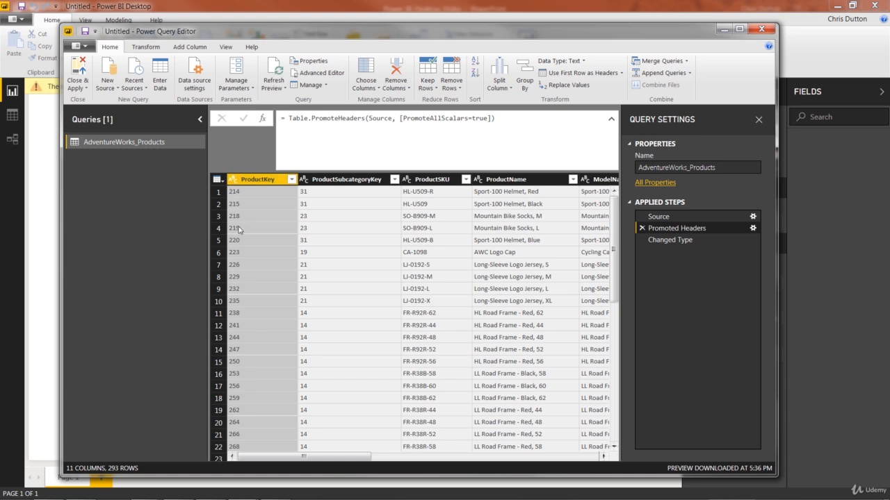
pyautogui.click(667, 242)
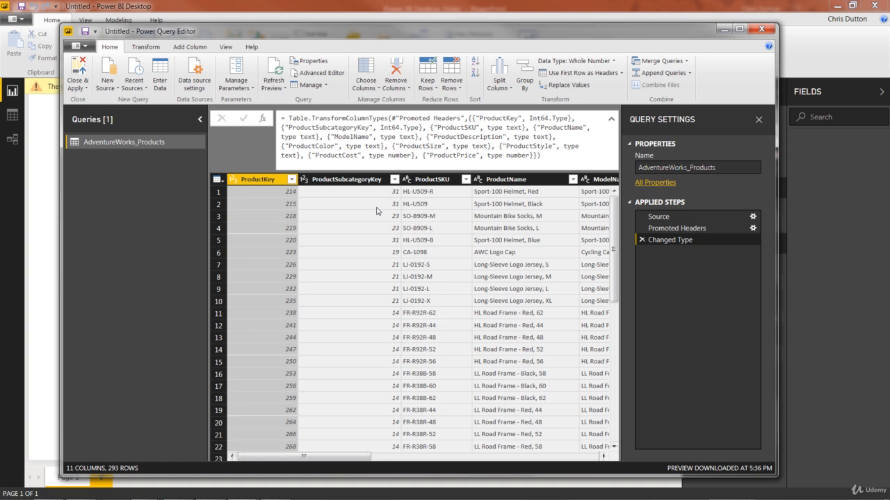
# - Rename the AdventureWorks_Products query as AW_Product_Lookup
pyautogui.click(724, 167)
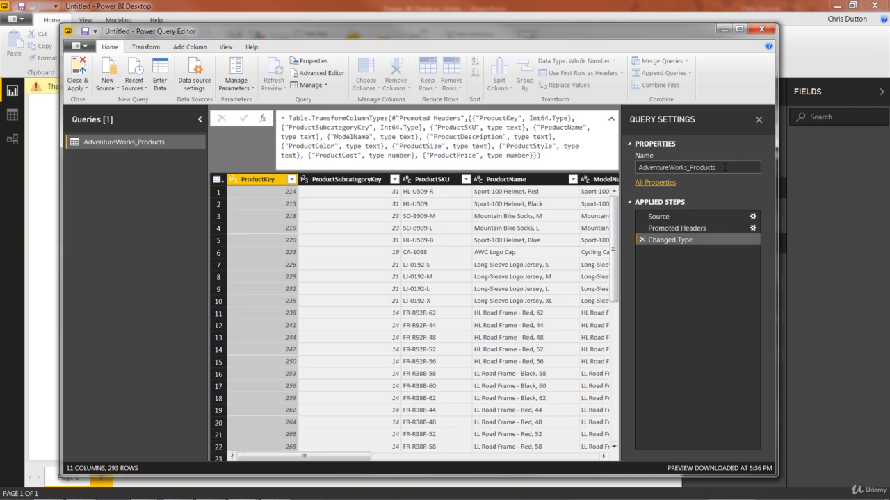
pyautogui.doubleClick(724, 166)
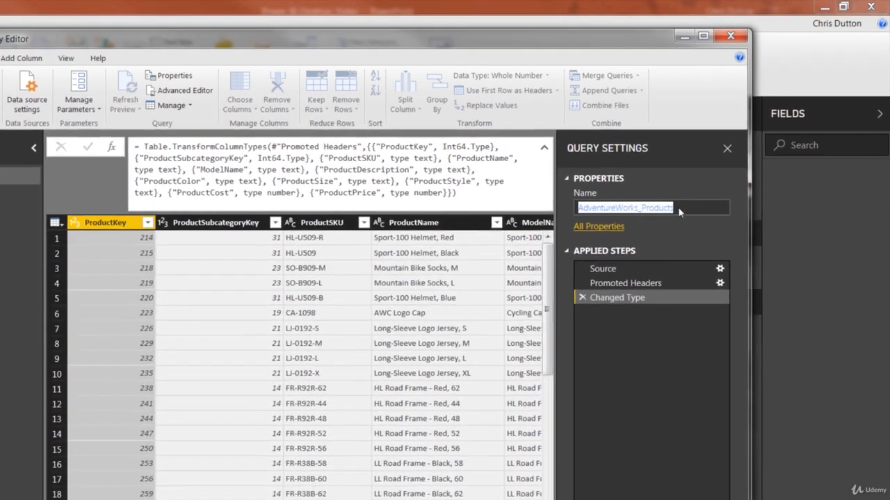
pyautogui.write('AW_')
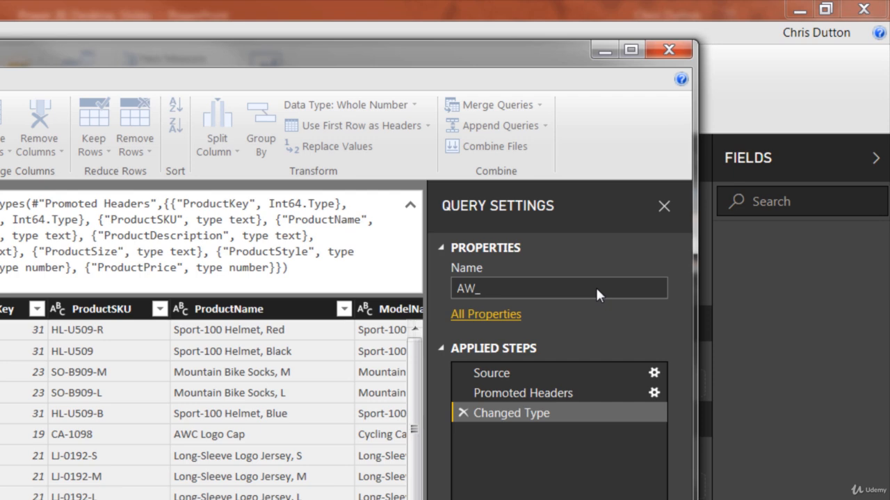
pyautogui.write('Product_Lookup')
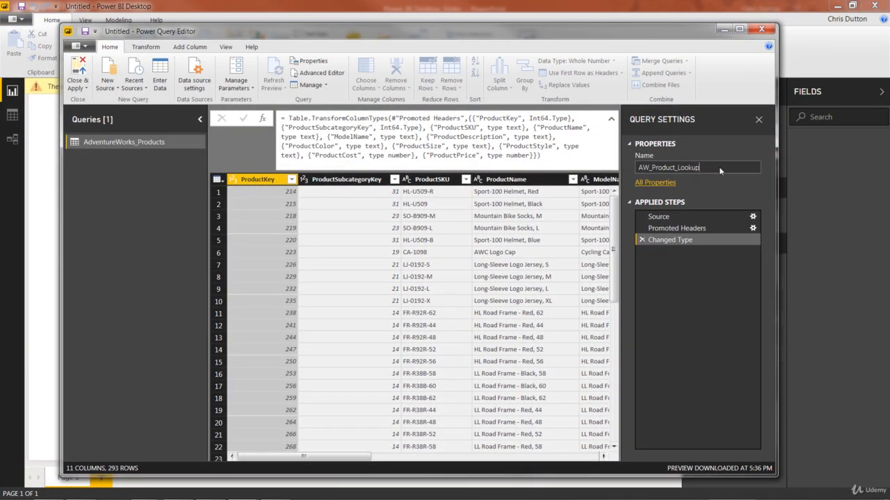
pyautogui.press('Return')
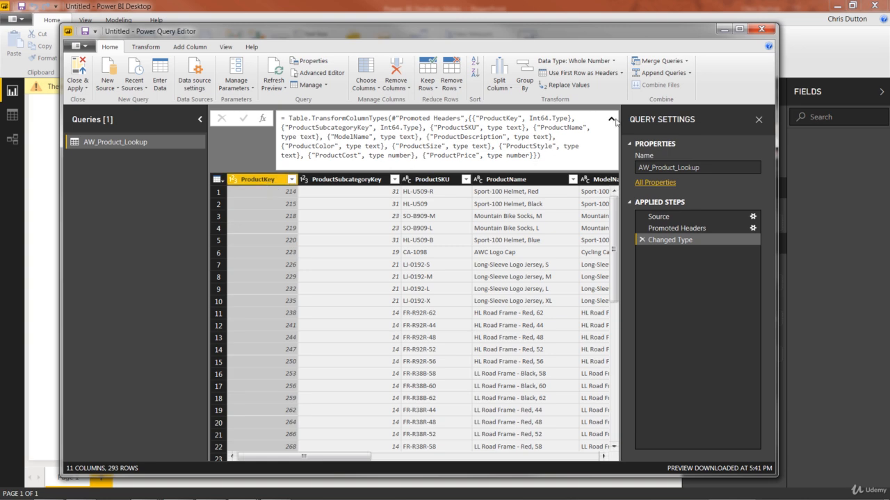
# - Collapse the formula display and review the data types of the remaining product columns, including the type options for ProductCost
pyautogui.click(611, 120)
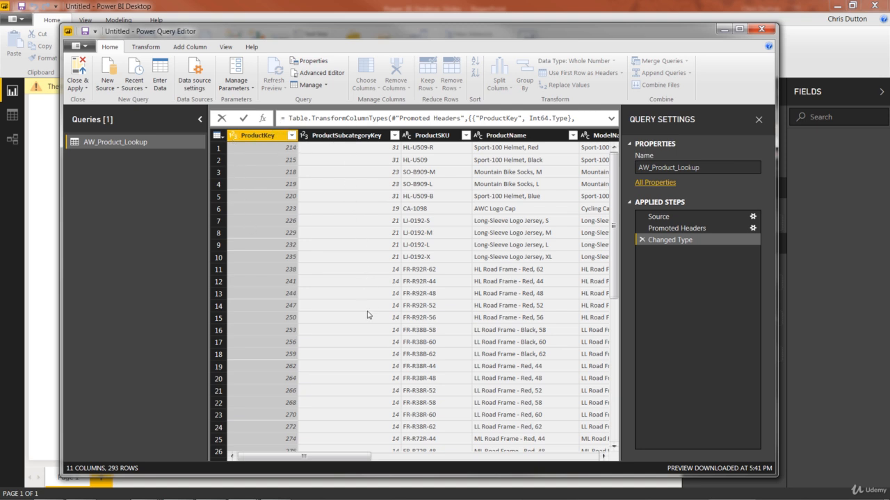
pyautogui.click(334, 457)
pyautogui.moveTo(334, 459); pyautogui.dragTo(575, 454)
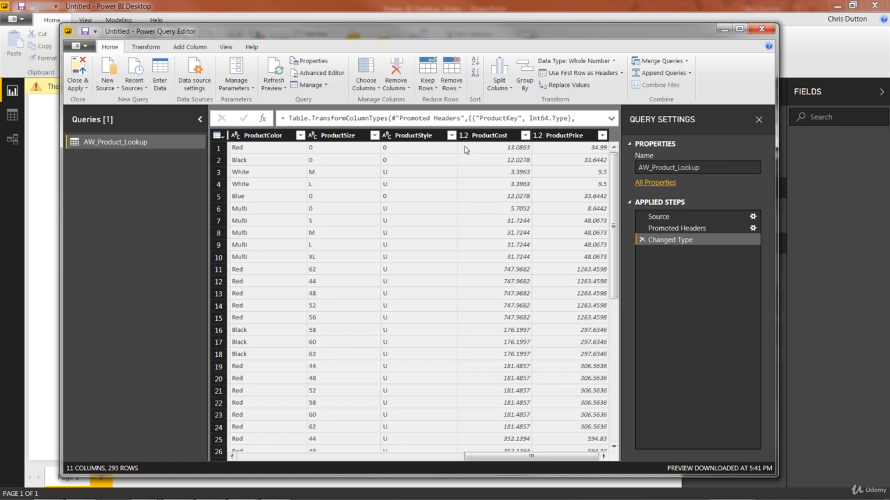
pyautogui.click(464, 136)
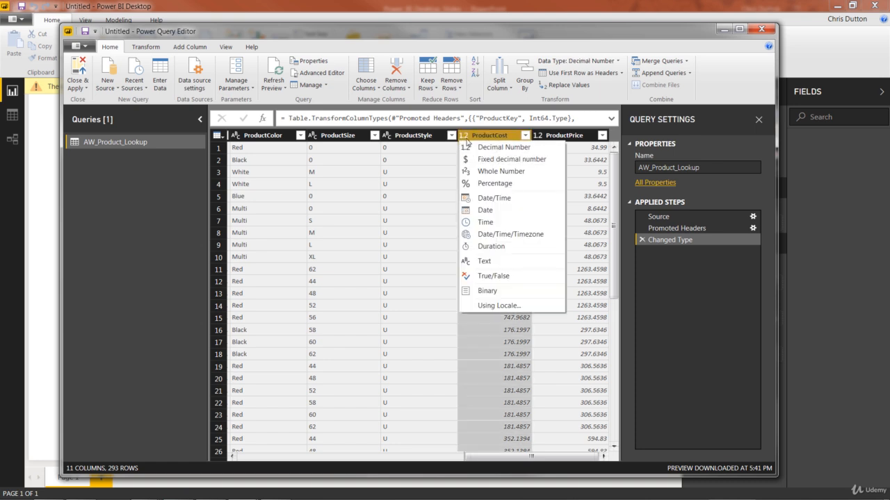
pyautogui.click(443, 173)
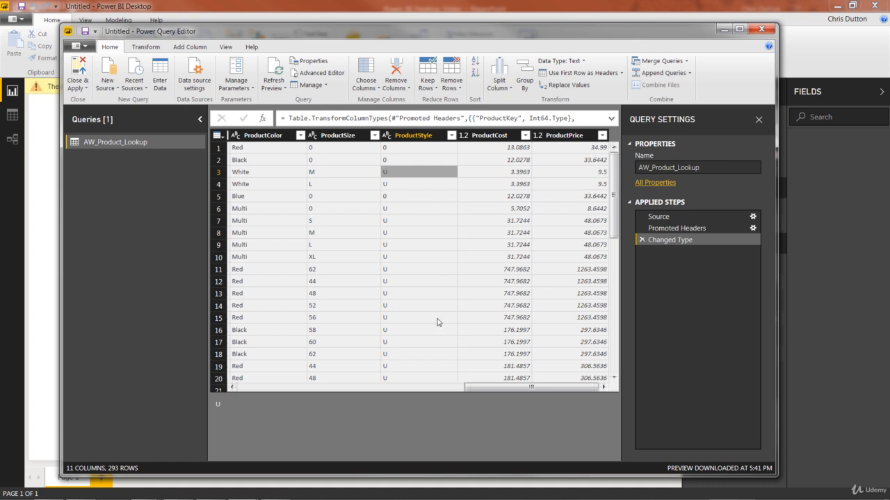
pyautogui.moveTo(487, 390); pyautogui.dragTo(509, 387)
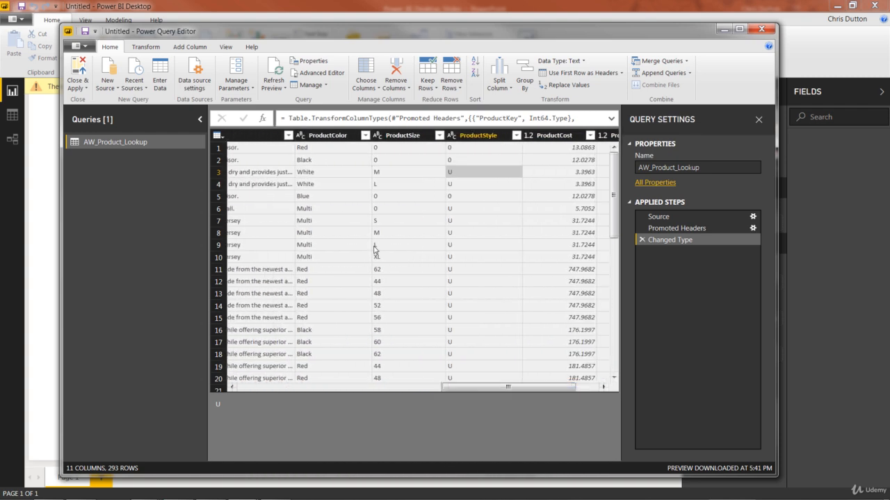
# - Check the distinct values in the ProductSize column and remove that column from the query
pyautogui.click(395, 138)
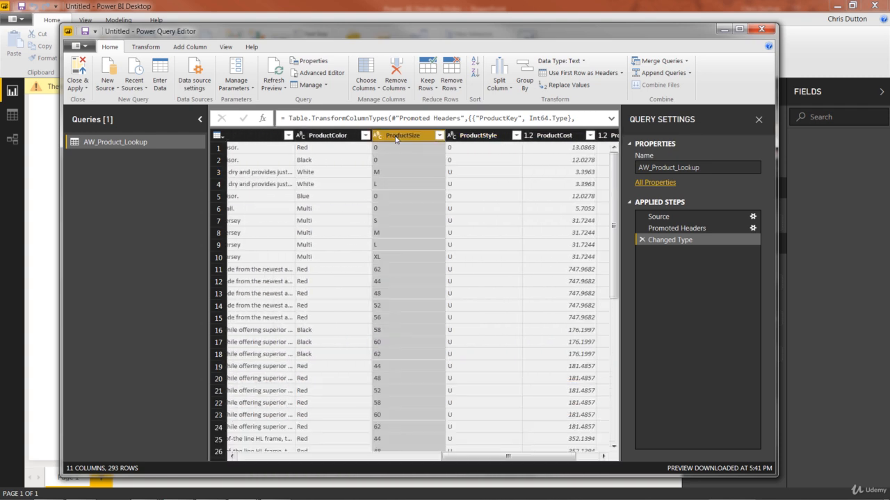
pyautogui.click(440, 138)
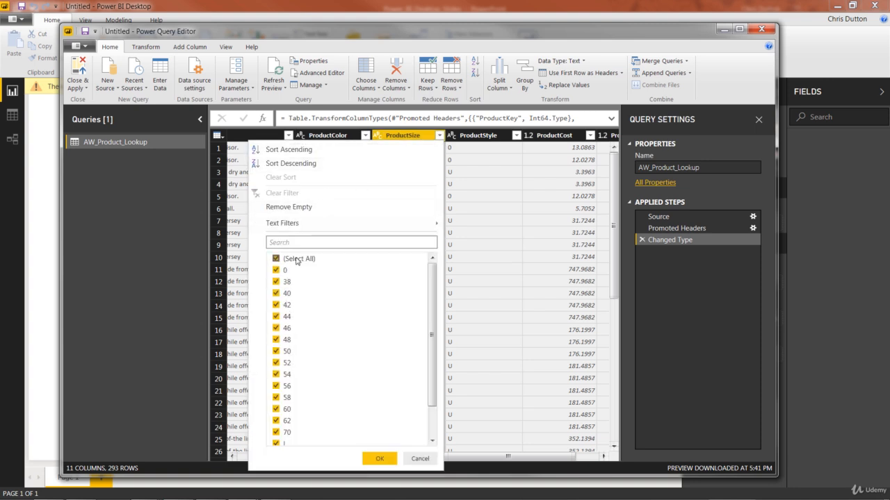
pyautogui.scroll(-2, 298, 414)
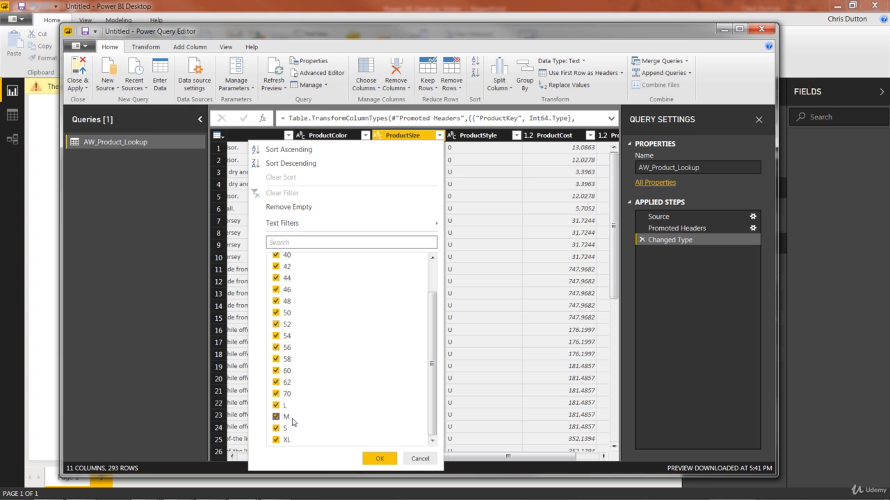
pyautogui.click(379, 458)
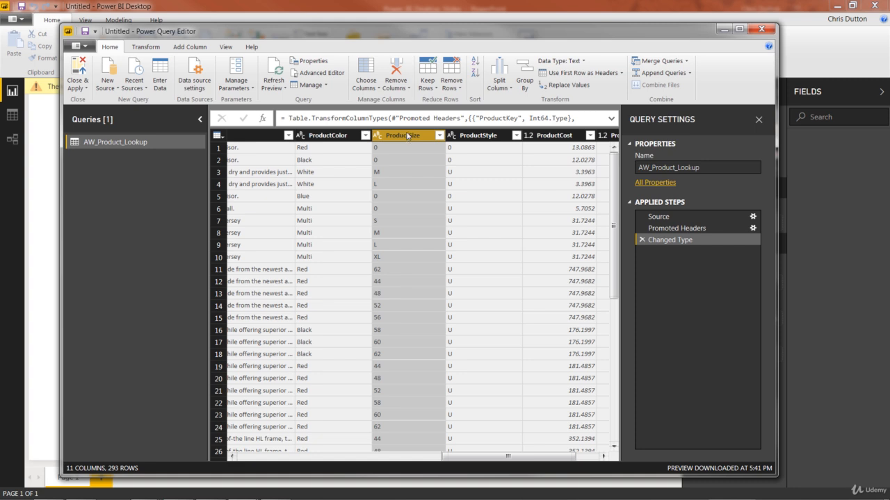
pyautogui.click(400, 89)
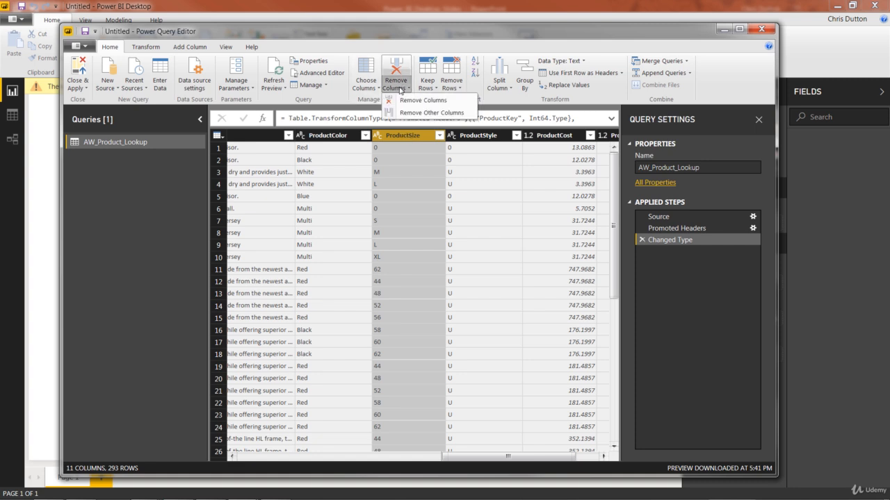
pyautogui.click(401, 90)
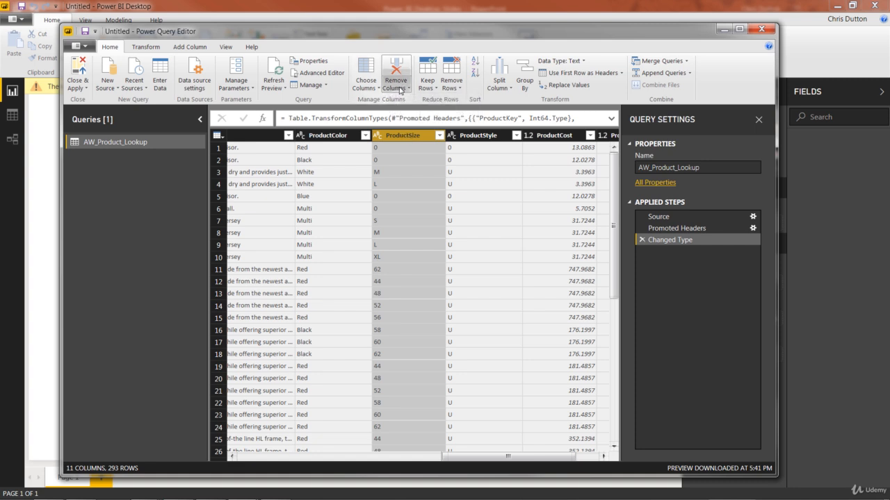
pyautogui.rightClick(405, 139)
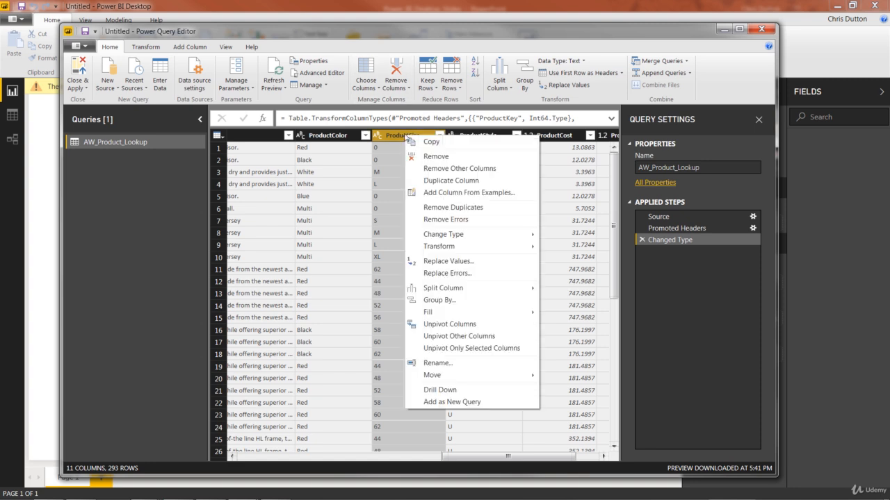
pyautogui.click(438, 157)
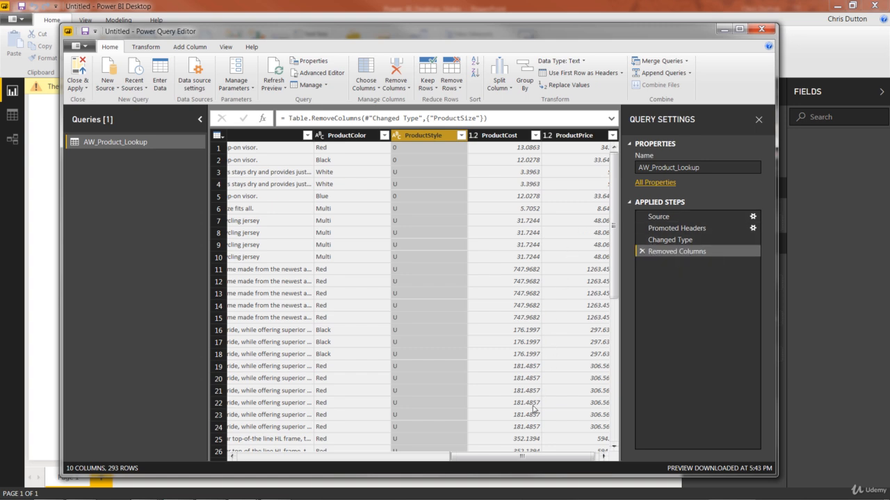
# - Sort the product table by ProductKey in ascending order
pyautogui.moveTo(480, 459); pyautogui.dragTo(259, 465)
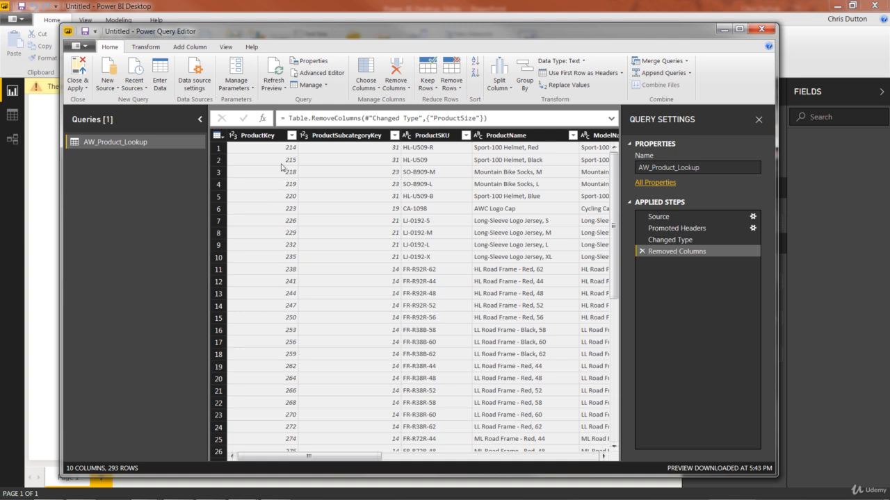
pyautogui.click(281, 137)
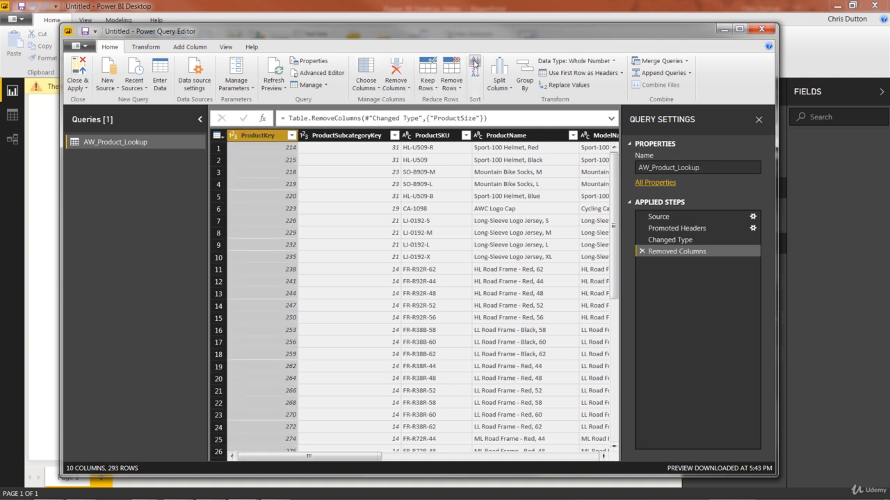
pyautogui.click(476, 62)
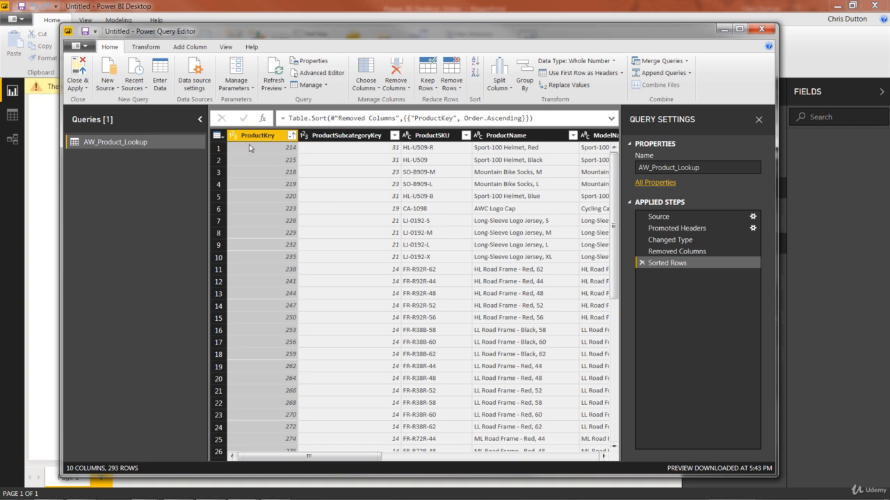
# - Apply the query changes to load AW_Product_Lookup into the report, and check the table in the data and relationships views
pyautogui.click(77, 67)
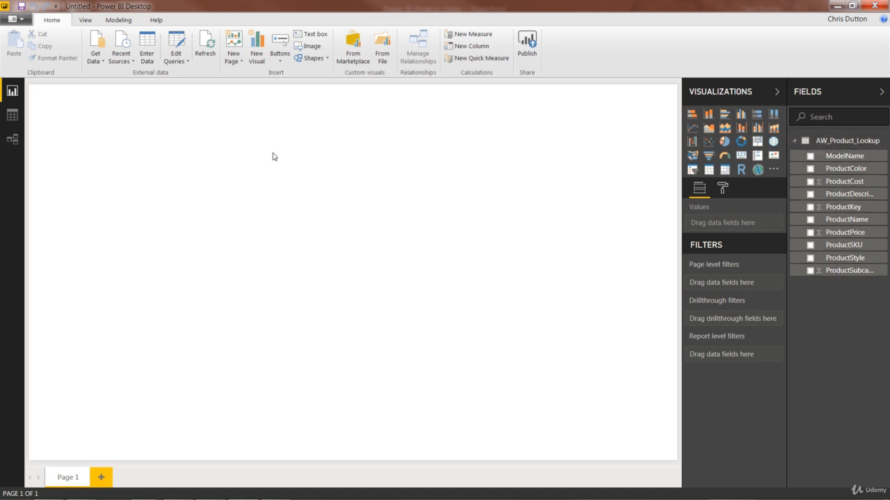
pyautogui.click(12, 116)
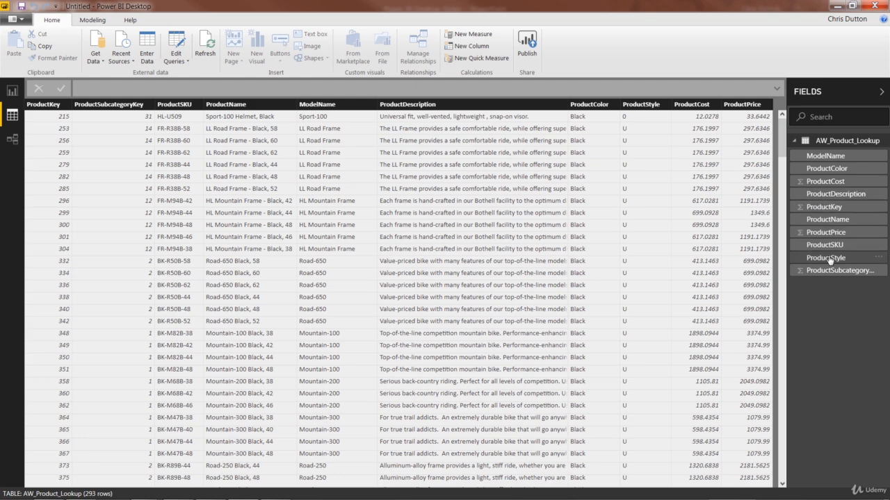
pyautogui.click(10, 141)
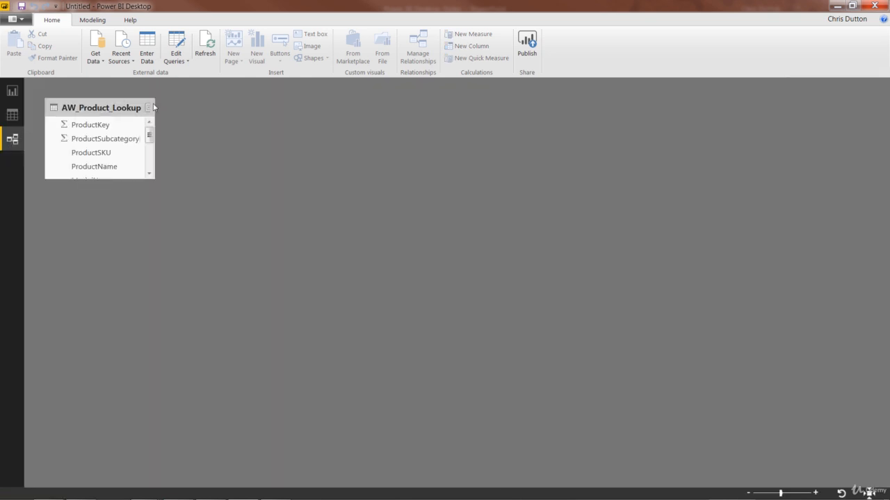
pyautogui.click(99, 110)
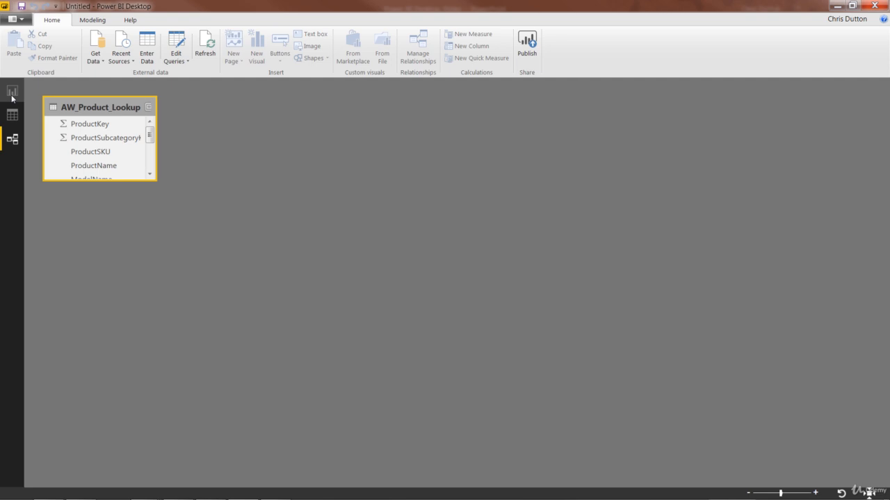
# - Save the report as a Power BI file named AdventureWorks_Report in the Adventure Works folder
pyautogui.click(16, 19)
pyautogui.click(33, 115)
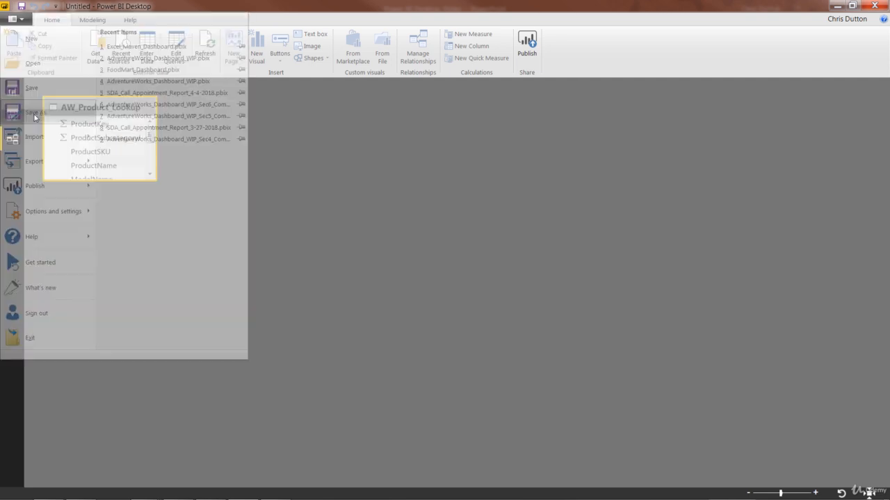
pyautogui.write('Ad')
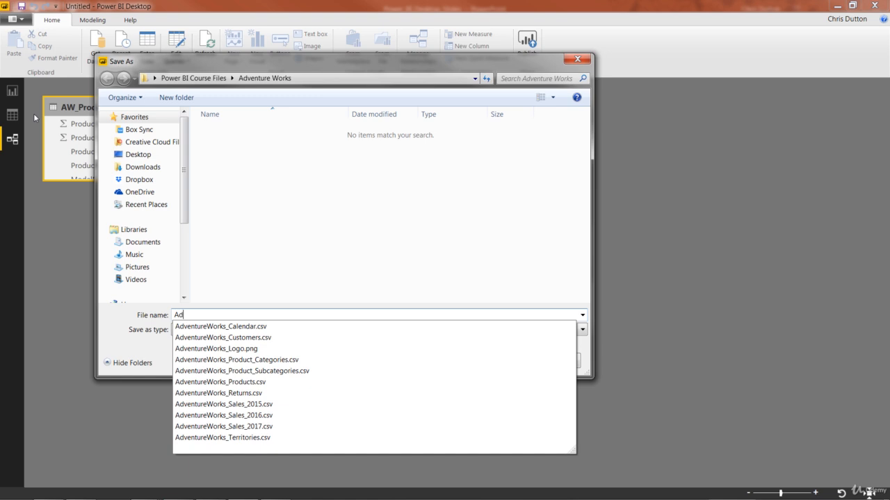
pyautogui.write('ventureWorks_')
pyautogui.write('Report')
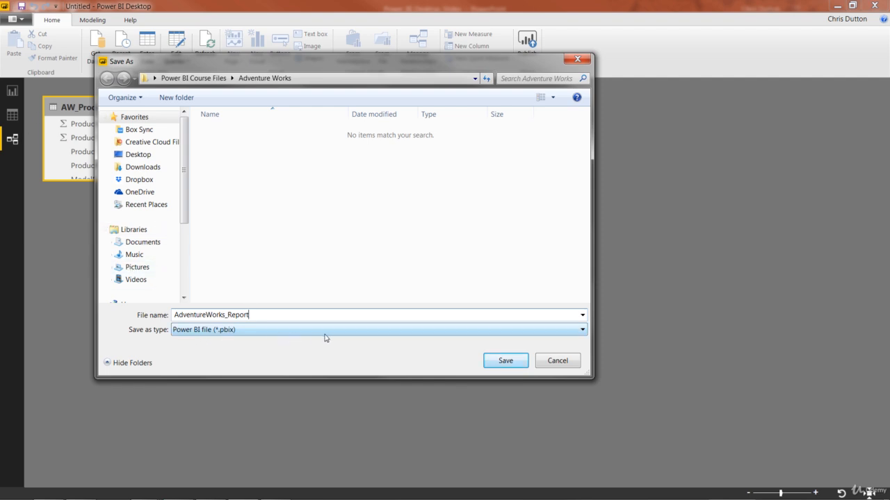
pyautogui.click(495, 360)
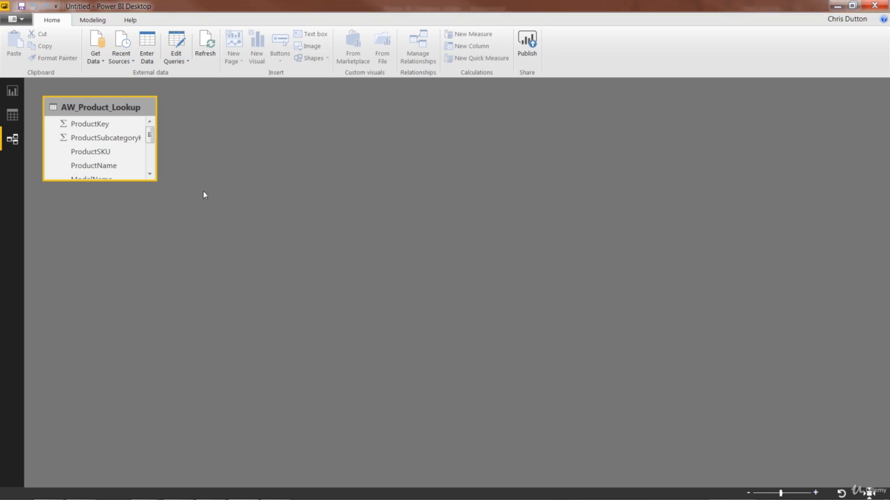